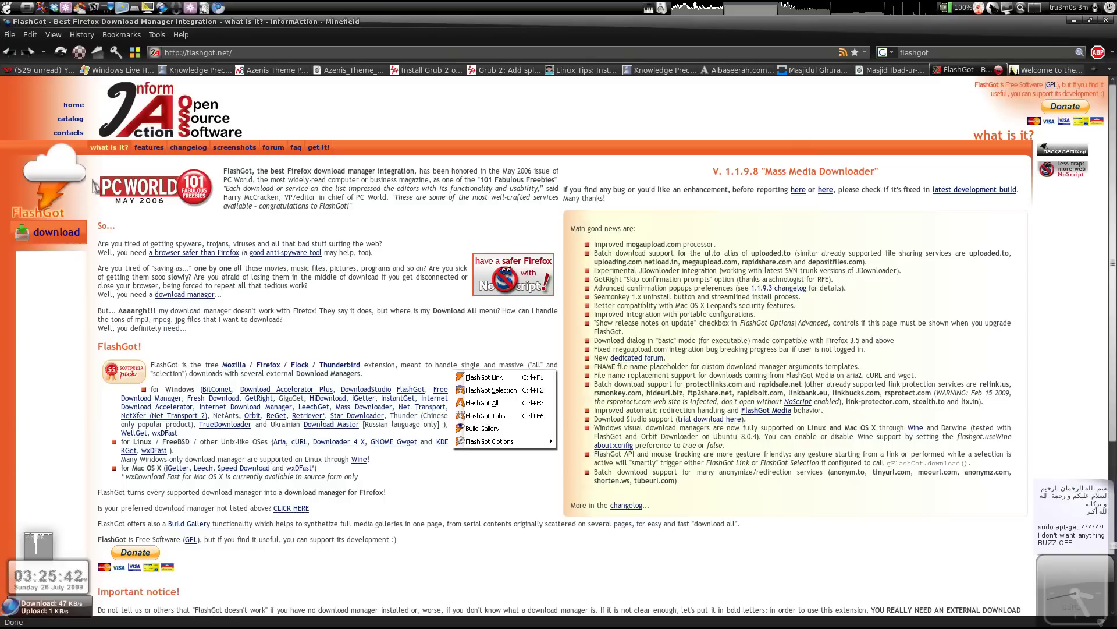
# Step: Open the FlashGot Get It download page from its site, then close that tab
pyautogui.click(210, 51)
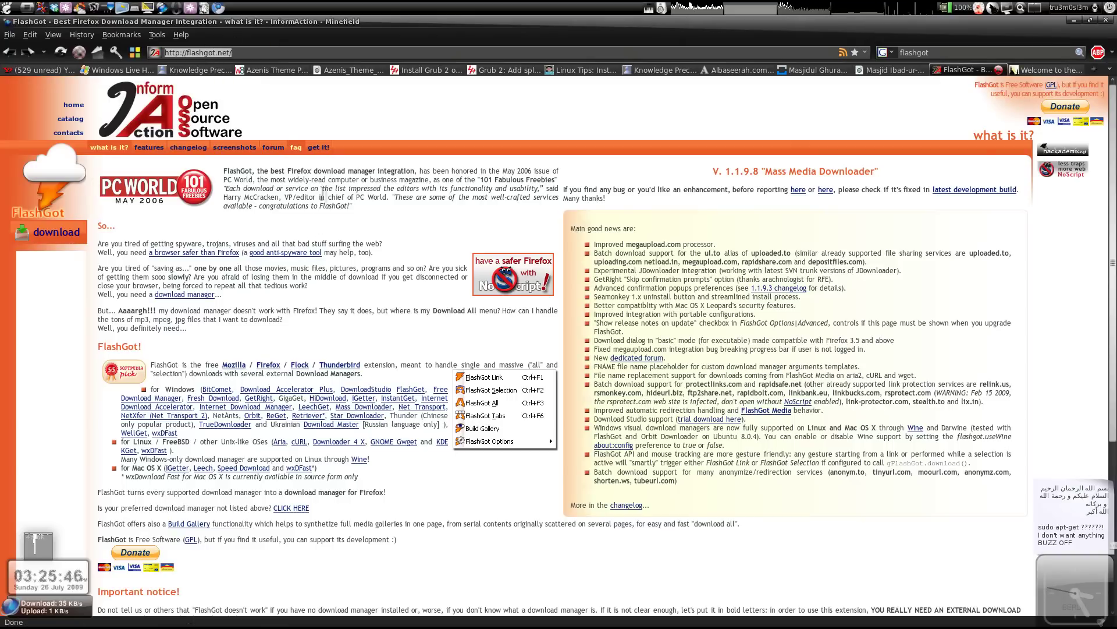
pyautogui.click(61, 237)
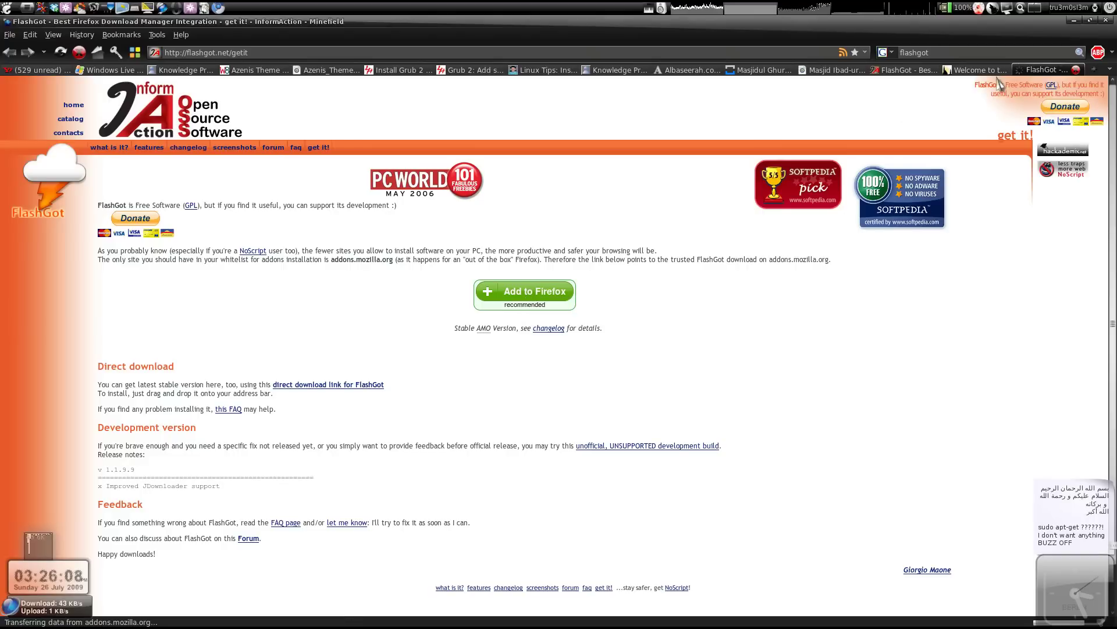
pyautogui.click(1075, 70)
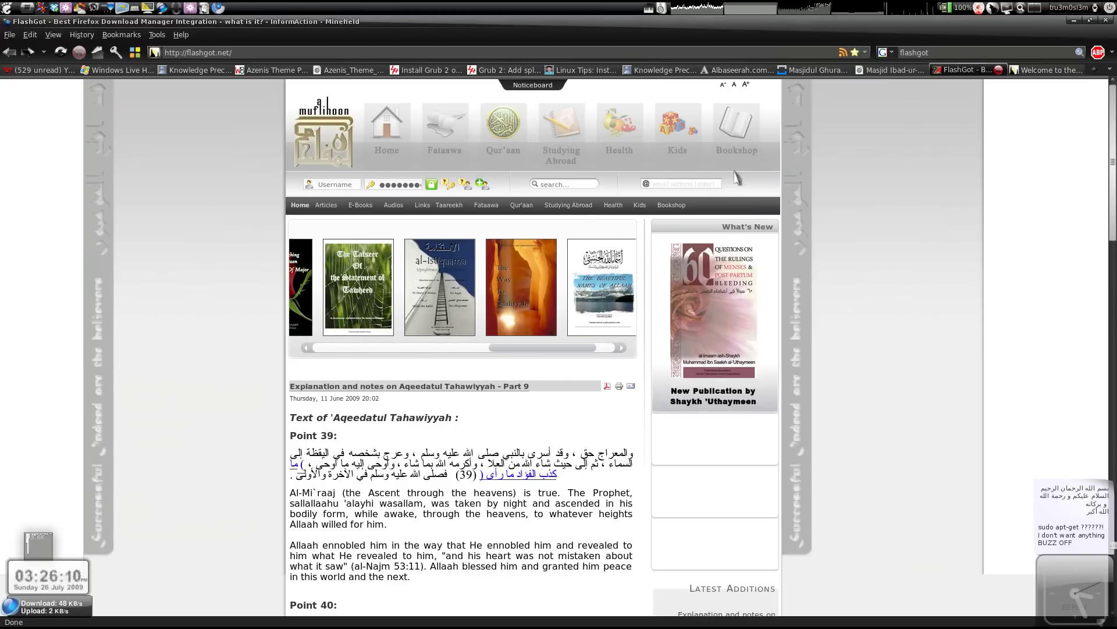
# Step: Return to the FlashGot home page tab and clear a stray selection on the FlashGet link
pyautogui.click(960, 70)
pyautogui.scroll(-3, 403, 334)
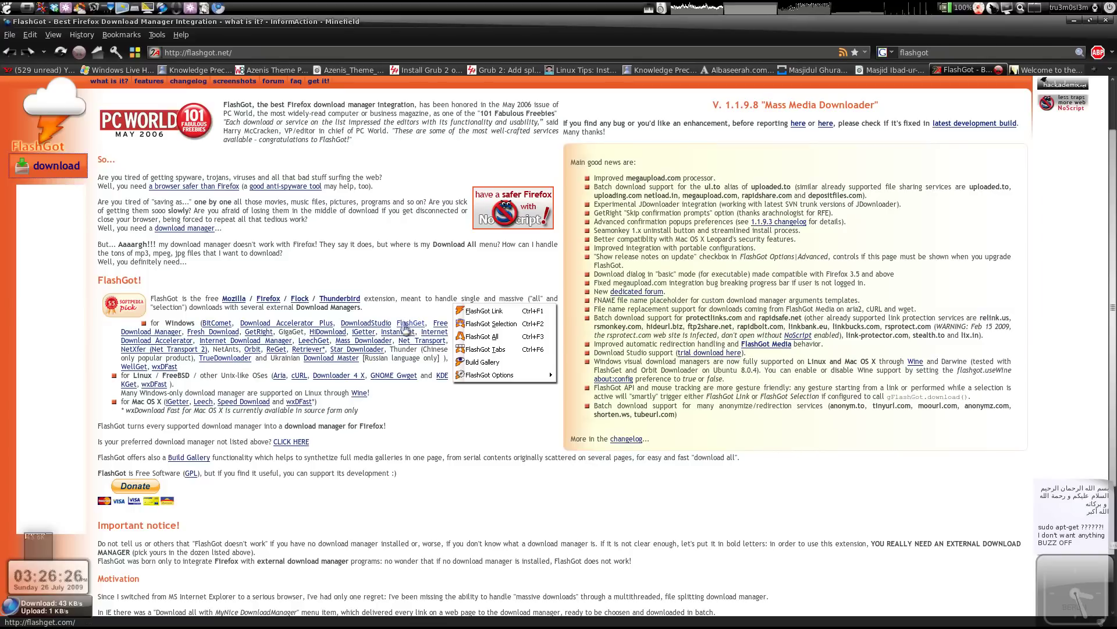
pyautogui.moveTo(396, 322); pyautogui.dragTo(407, 325)
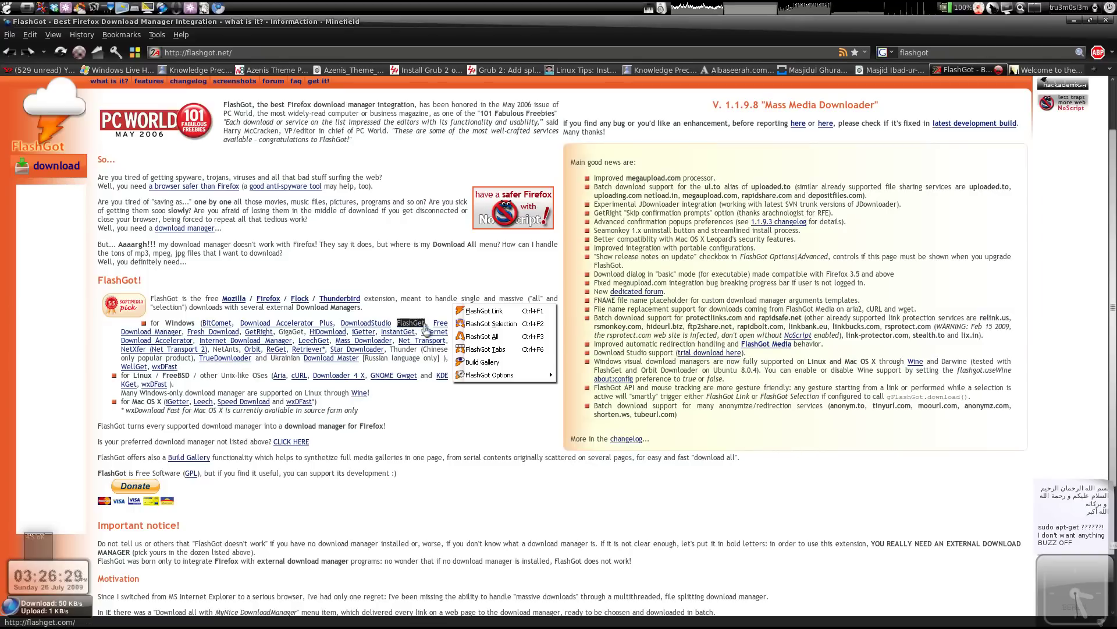
pyautogui.click(410, 413)
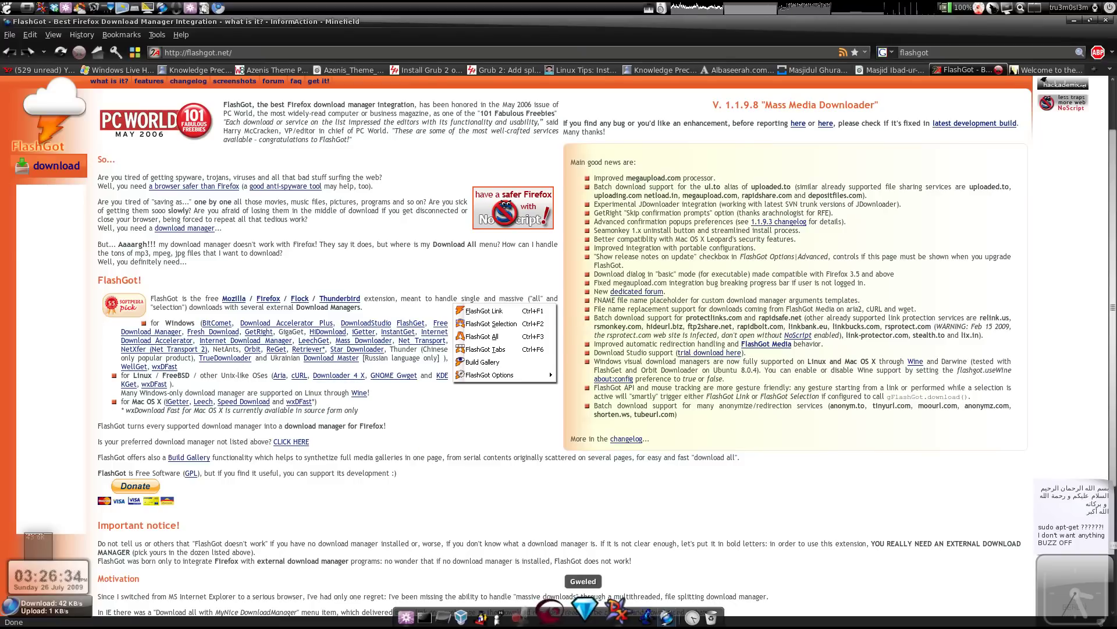
pyautogui.click(600, 616)
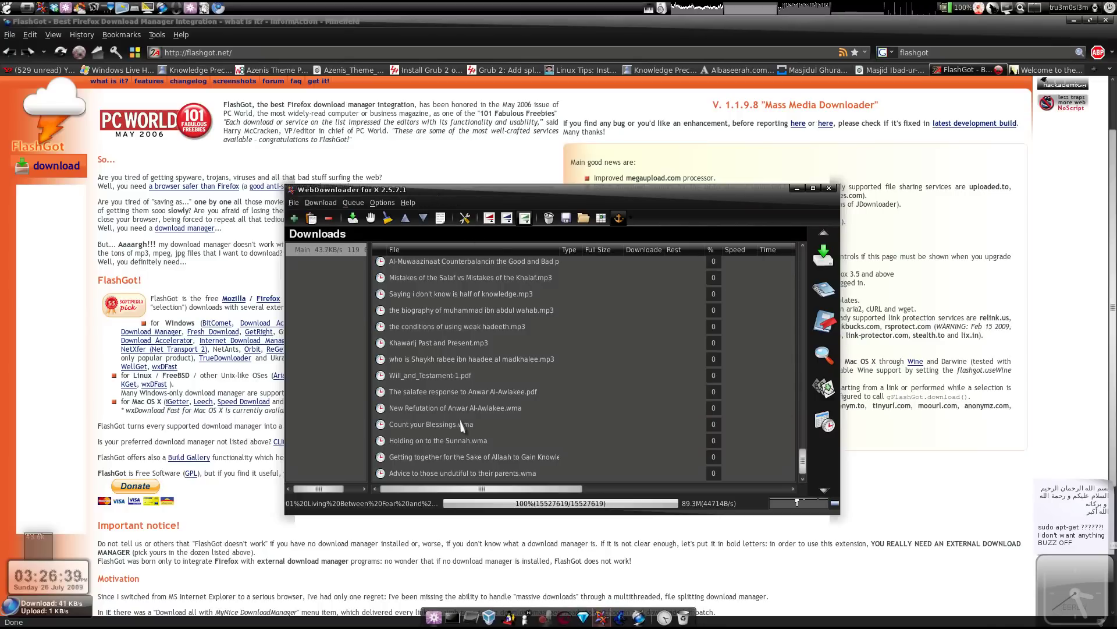
pyautogui.click(253, 425)
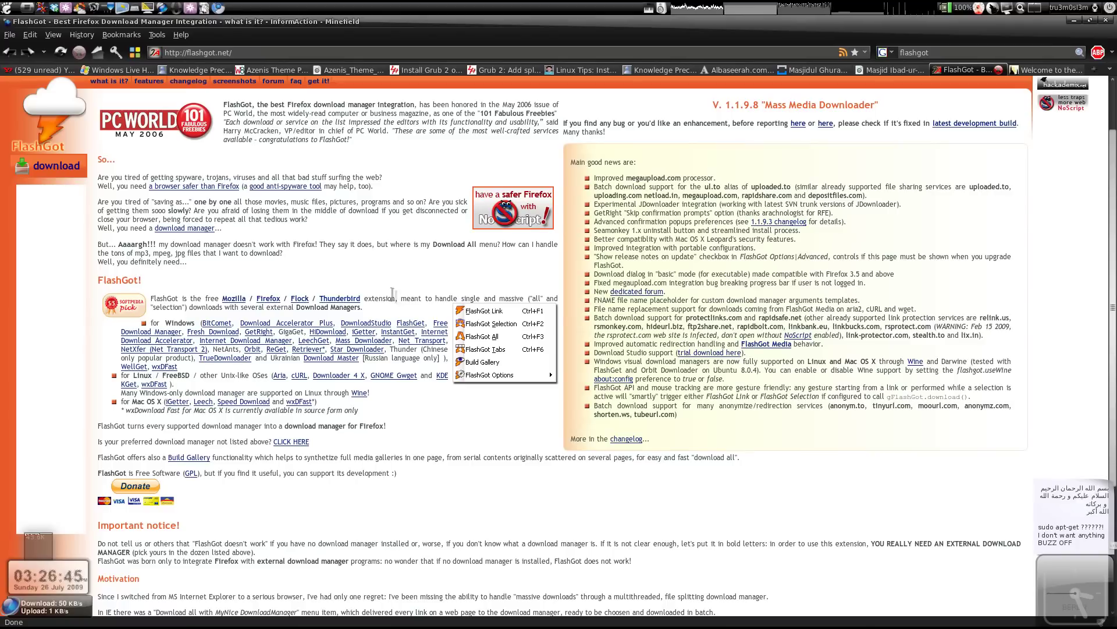
# Step: Switch to the Masjid Ibad-ur-Rahman page and bring up its context menu for FlashGot
pyautogui.click(893, 69)
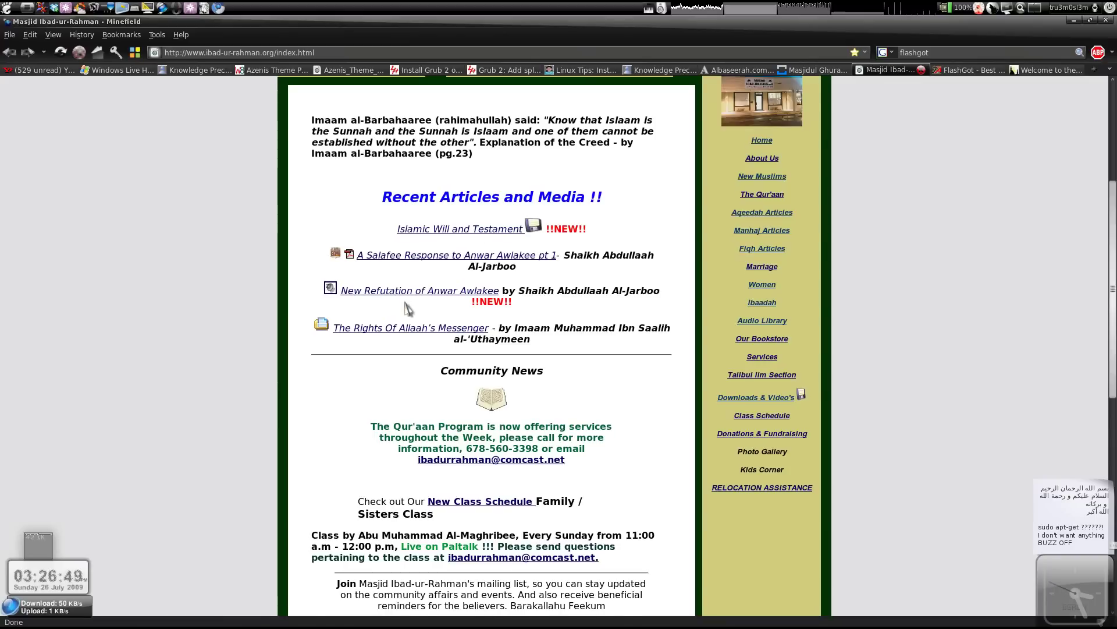
pyautogui.scroll(4, 478, 234)
pyautogui.scroll(4, 479, 233)
pyautogui.scroll(3, 479, 234)
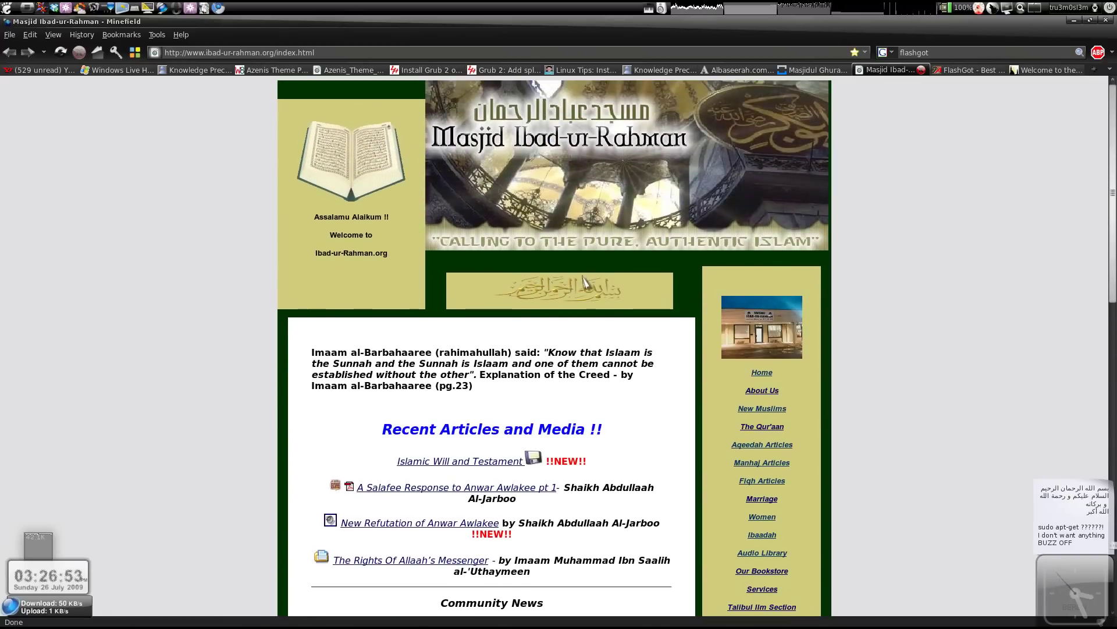
pyautogui.scroll(-3, 585, 284)
pyautogui.scroll(-2, 585, 283)
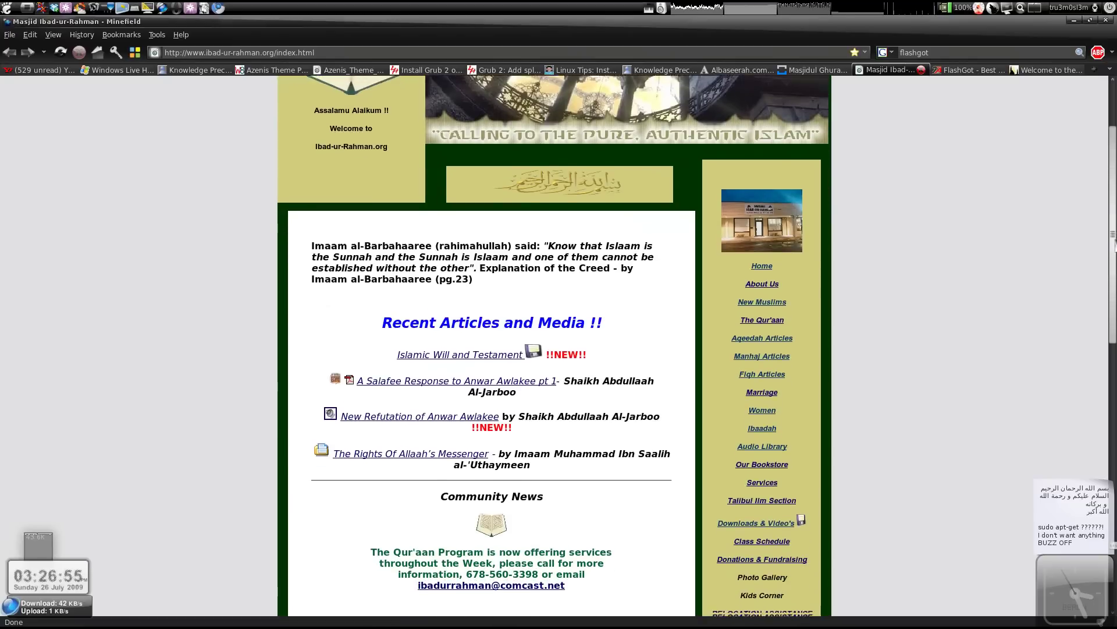
pyautogui.moveTo(1112, 246)
pyautogui.mouseDown()
pyautogui.moveTo(1112, 504)
pyautogui.moveTo(1112, 105)
pyautogui.mouseUp()
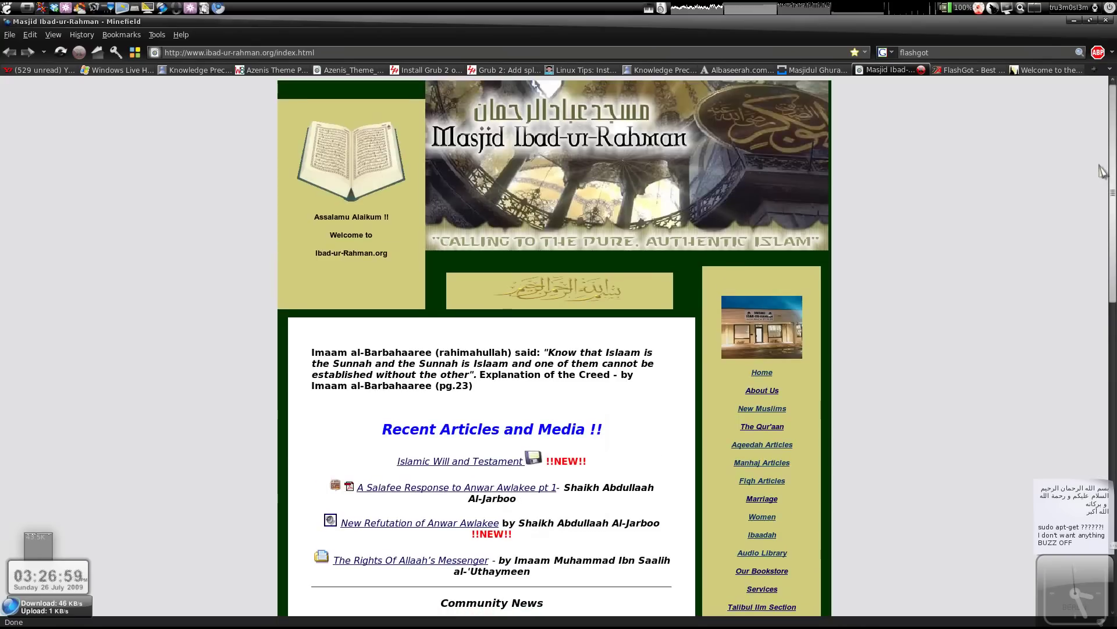
pyautogui.rightClick(519, 349)
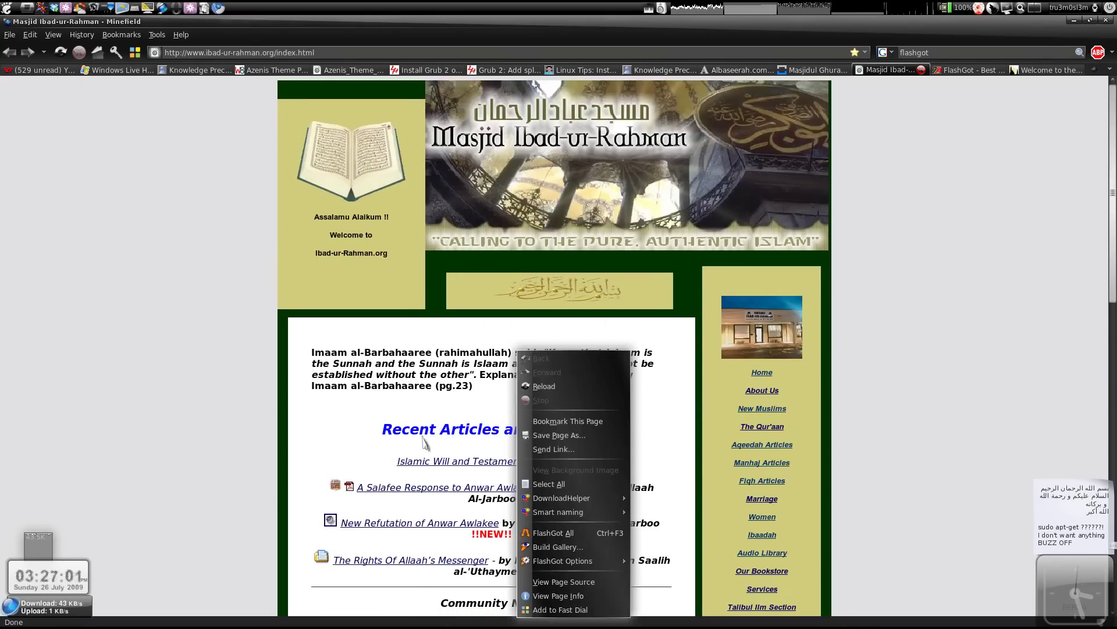
pyautogui.moveTo(563, 561)
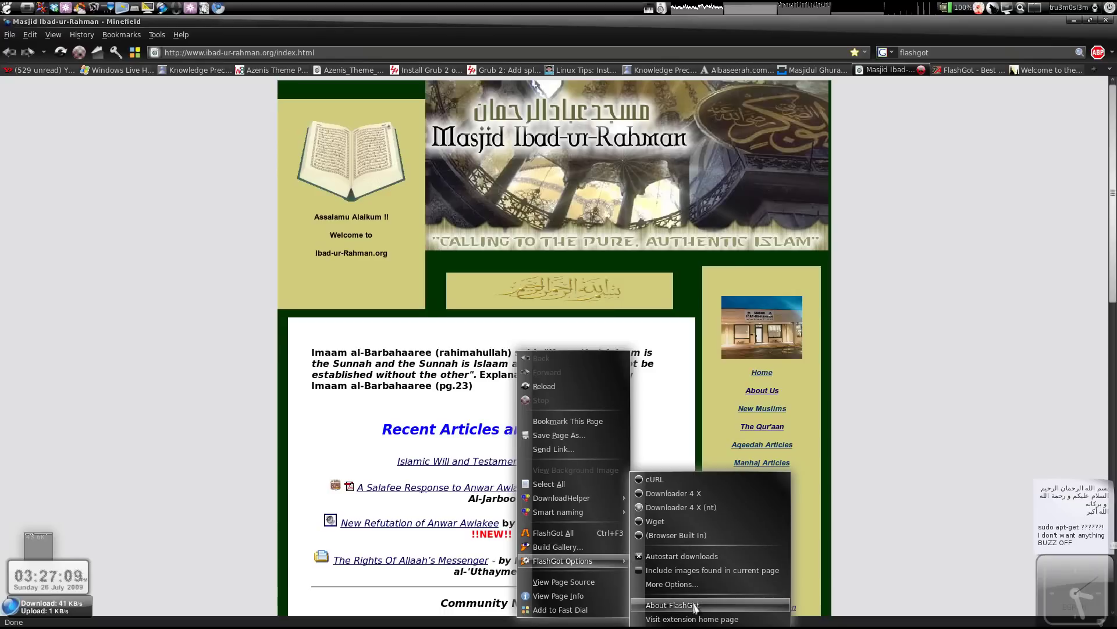
# Step: In FlashGot's More Options, keep Downloader 4 X (nt) as the download manager
pyautogui.click(670, 584)
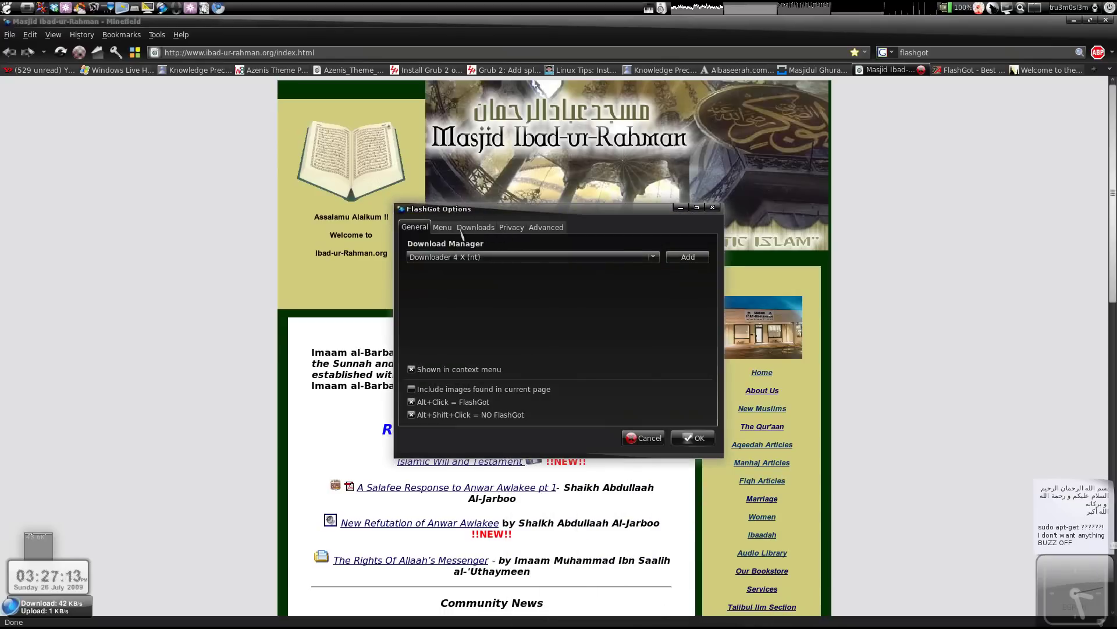
pyautogui.moveTo(440, 213); pyautogui.dragTo(380, 213)
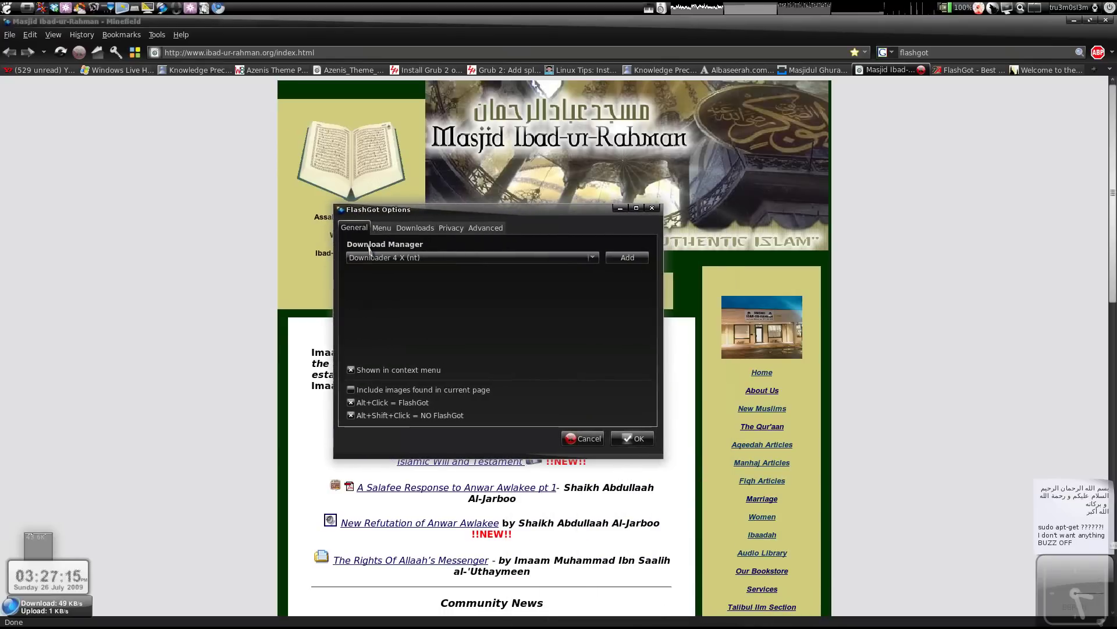
pyautogui.click(528, 258)
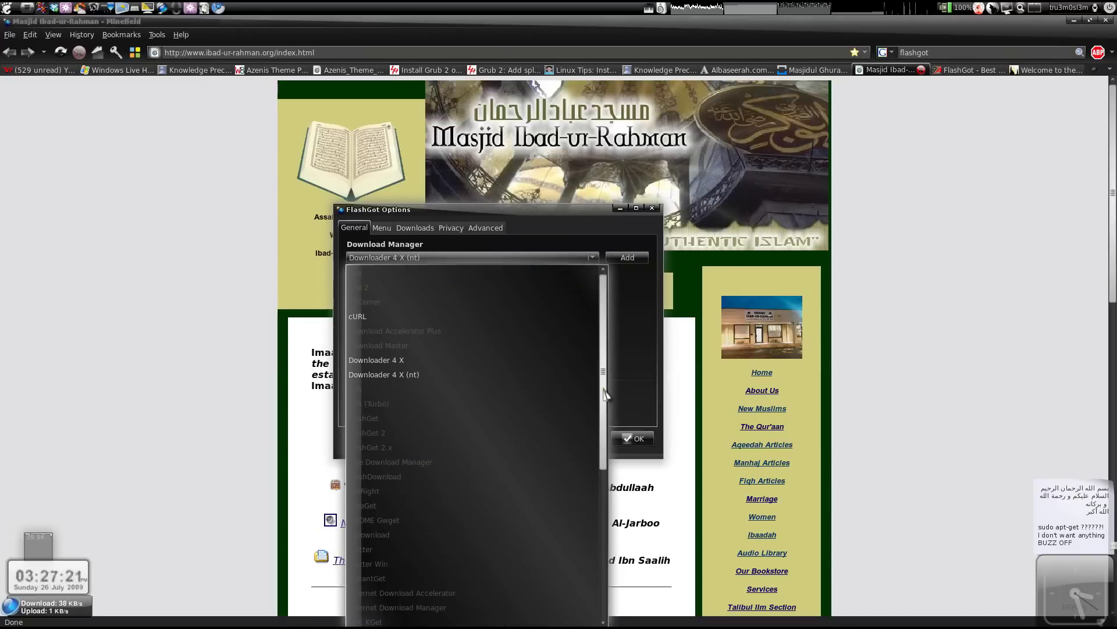
pyautogui.moveTo(605, 388); pyautogui.dragTo(605, 567)
pyautogui.scroll(2, 588, 383)
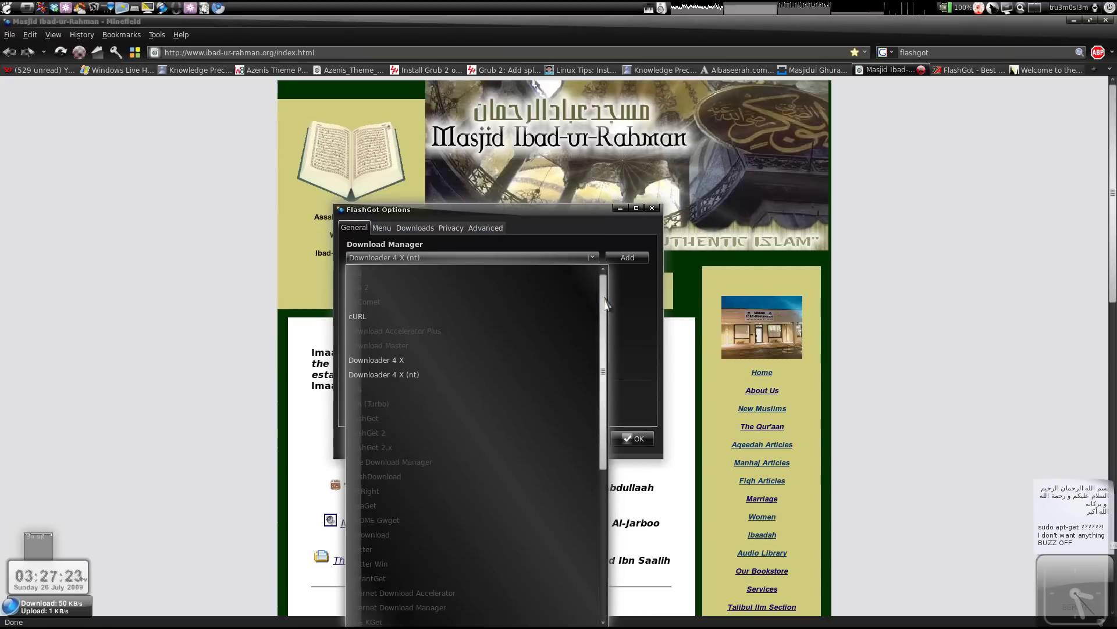
pyautogui.click(492, 262)
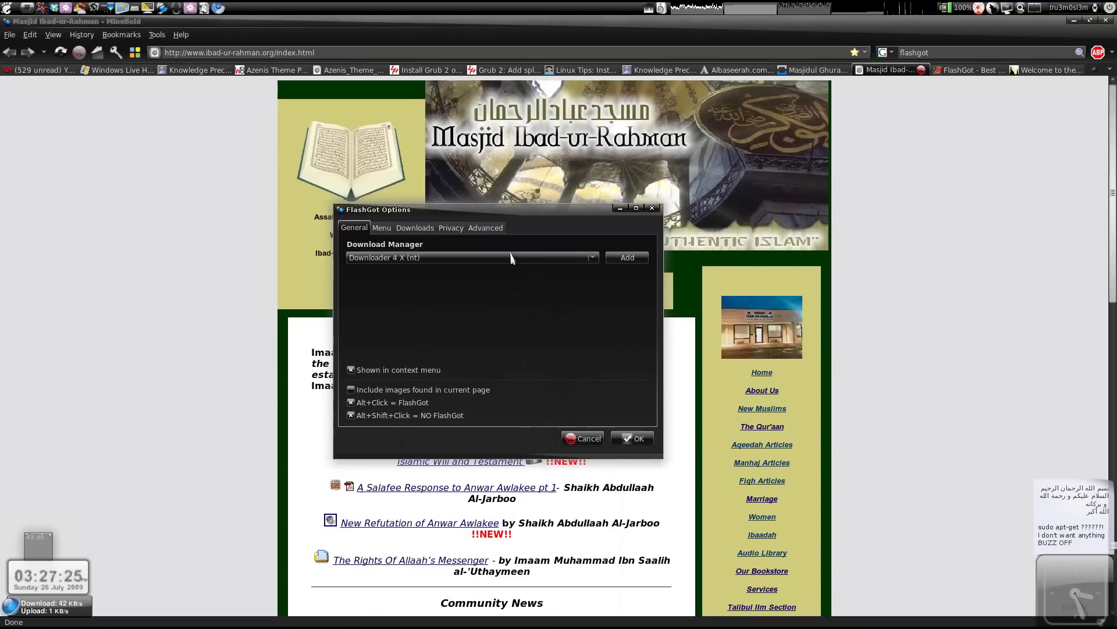
# Step: Review the Downloads filters (deb, mp3, pdf, wma, zip) and confirm the settings with OK
pyautogui.click(414, 228)
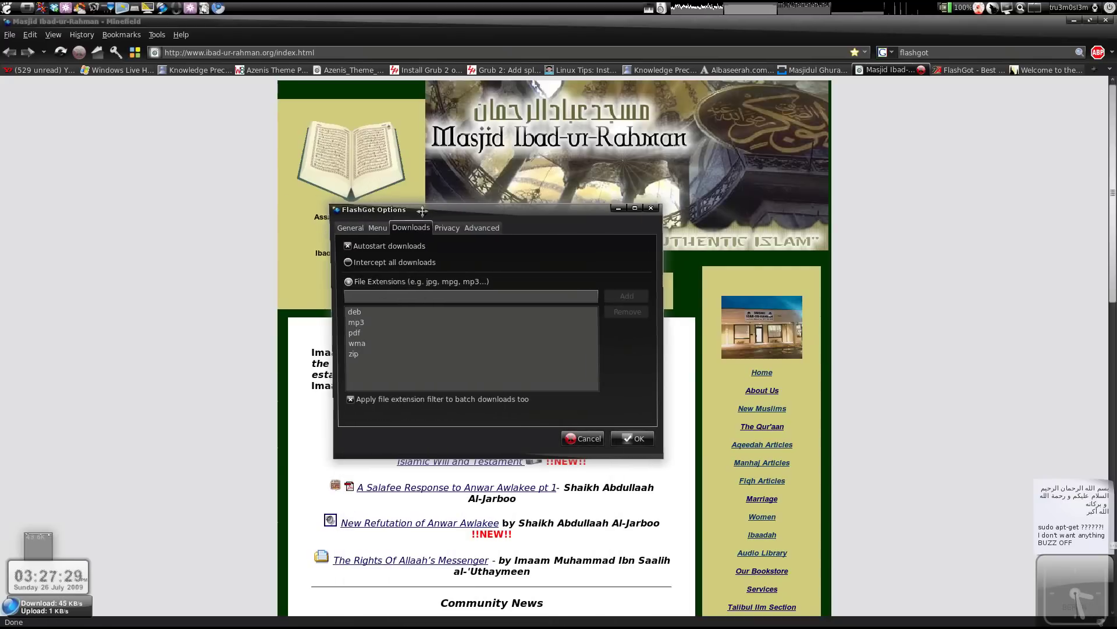
pyautogui.moveTo(435, 214)
pyautogui.mouseDown()
pyautogui.moveTo(311, 216)
pyautogui.moveTo(326, 200)
pyautogui.mouseUp()
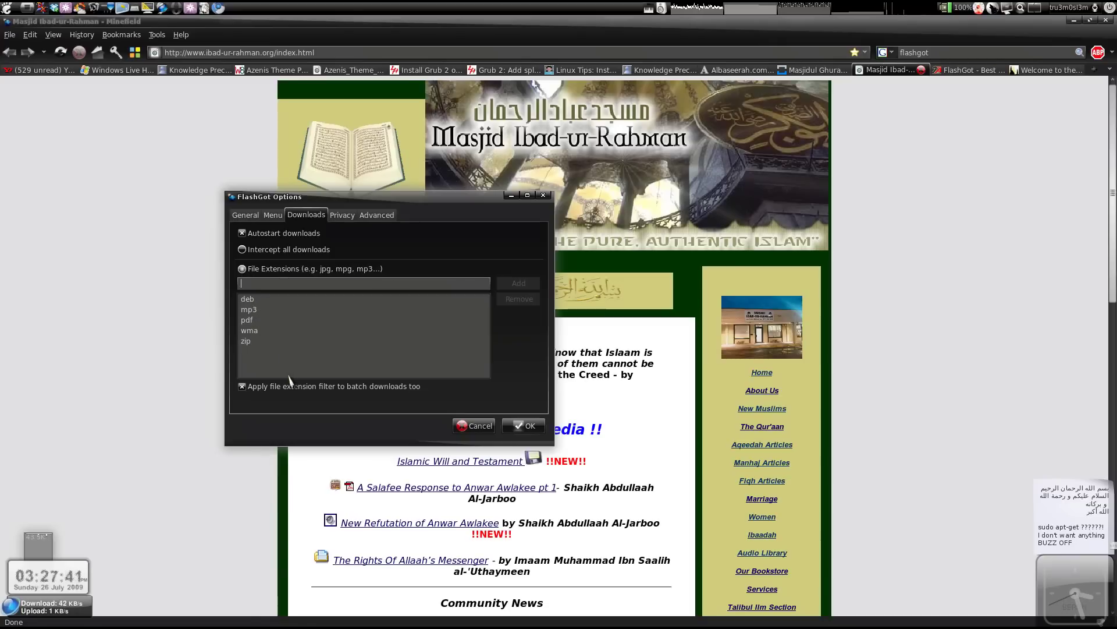
pyautogui.click(524, 427)
pyautogui.scroll(-2, 630, 409)
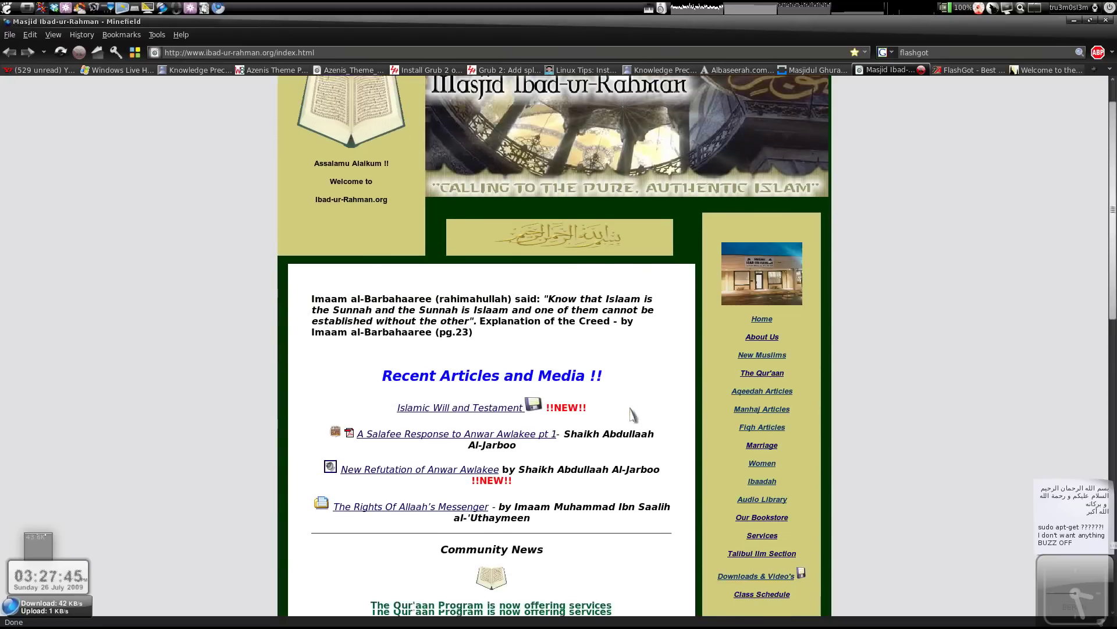
pyautogui.scroll(-2, 629, 409)
# Step: Send every link on the page to Downloader 4X with FlashGot All
pyautogui.rightClick(609, 355)
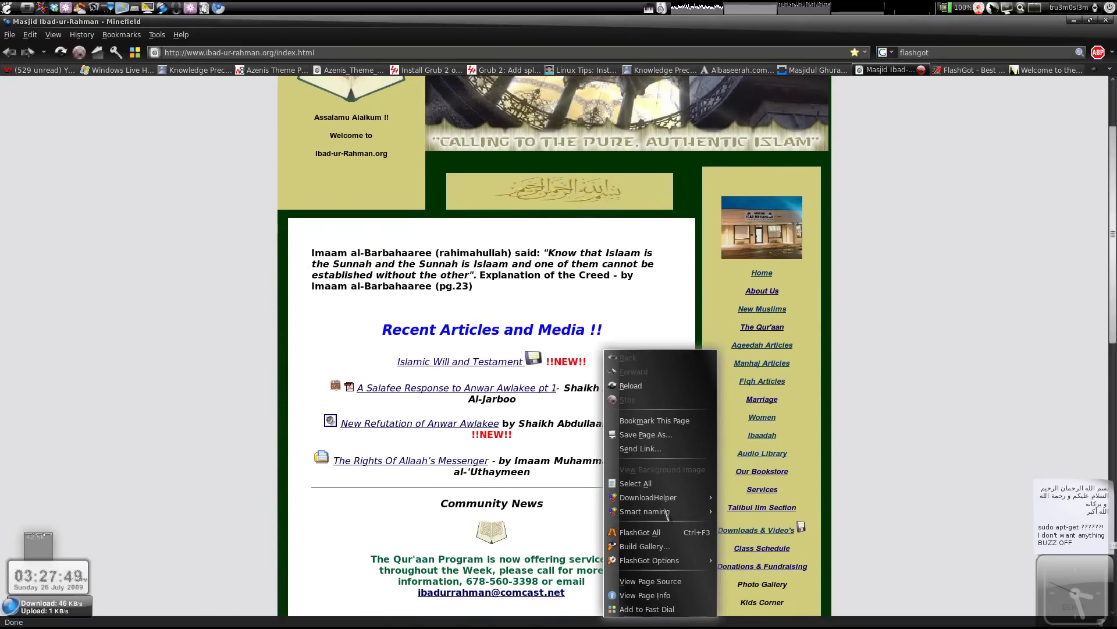
pyautogui.click(209, 341)
pyautogui.rightClick(221, 329)
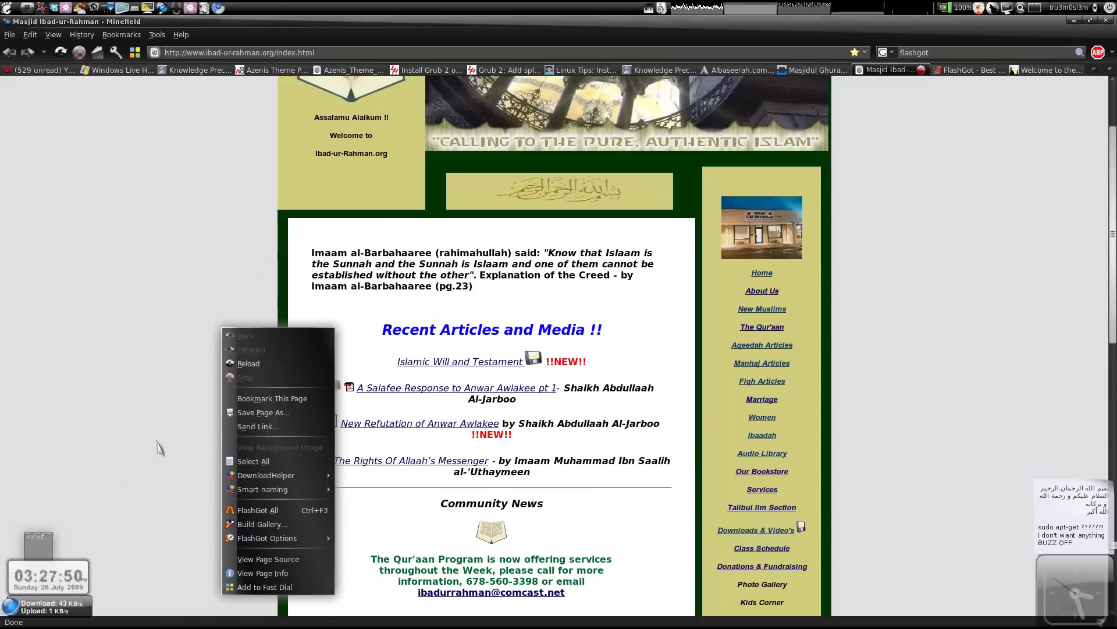
pyautogui.click(268, 514)
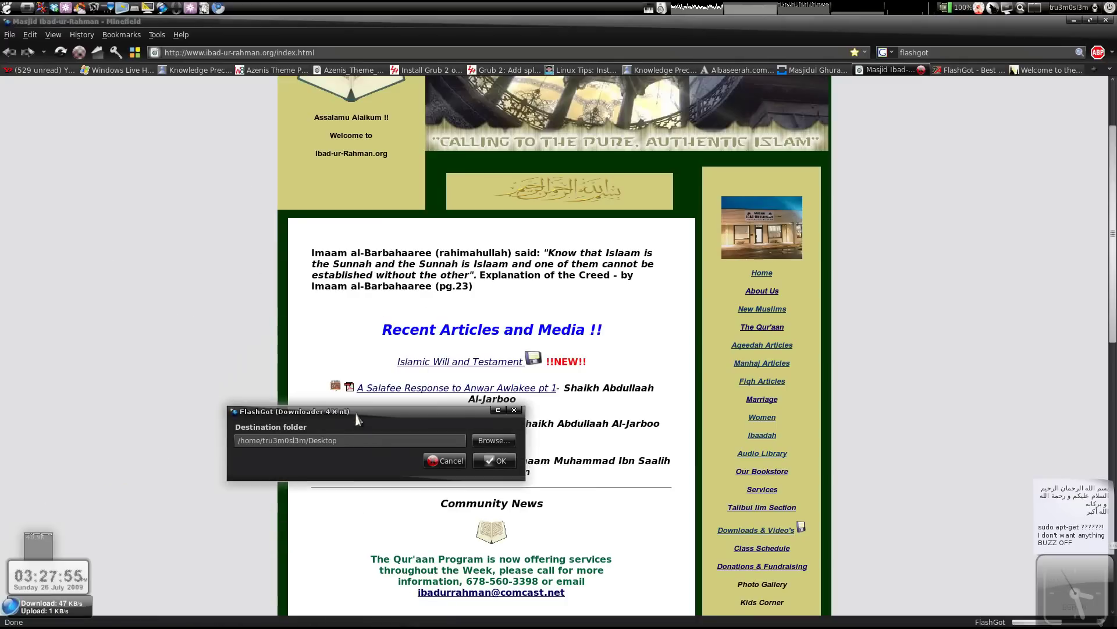
# Step: Accept the Desktop folder as the destination in Downloader 4X's folder prompt
pyautogui.moveTo(360, 411); pyautogui.dragTo(272, 313)
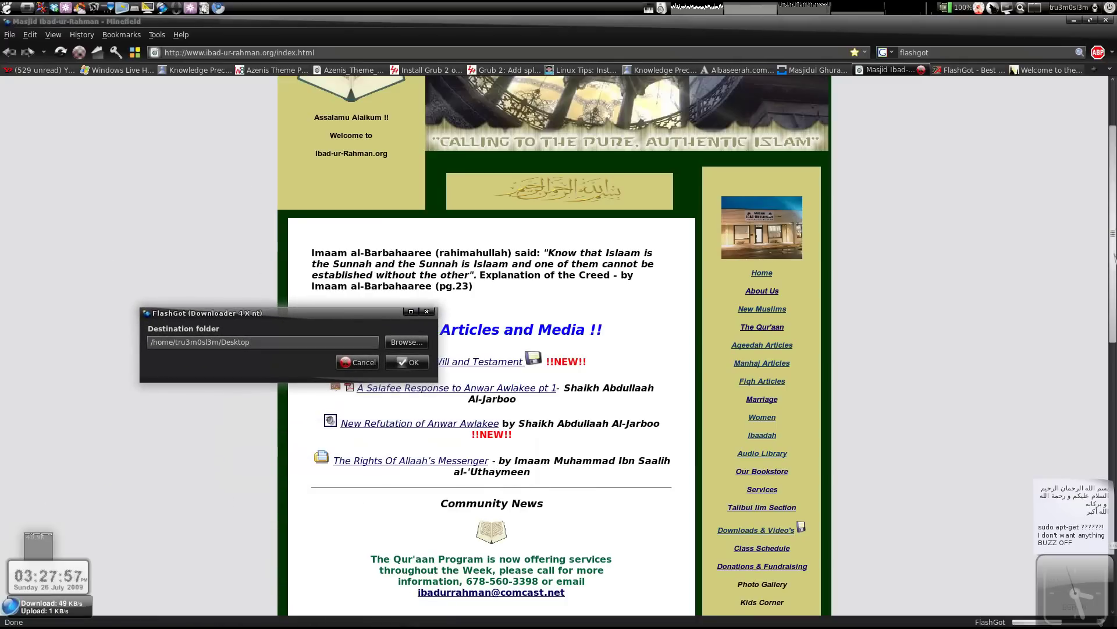
pyautogui.moveTo(360, 312); pyautogui.dragTo(298, 192)
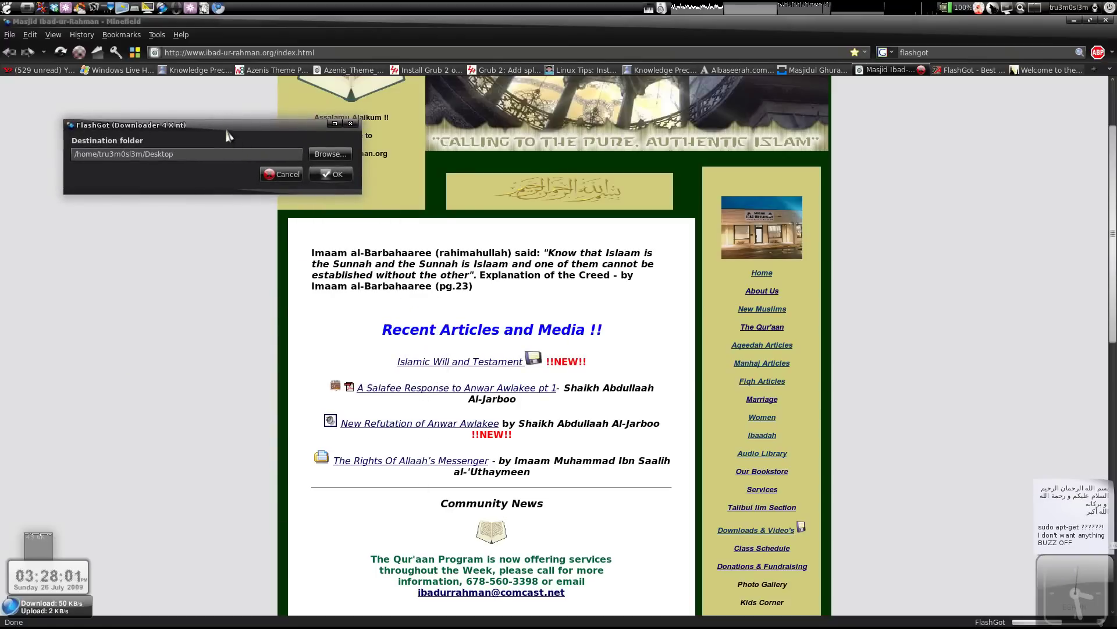
pyautogui.moveTo(228, 135); pyautogui.dragTo(355, 387)
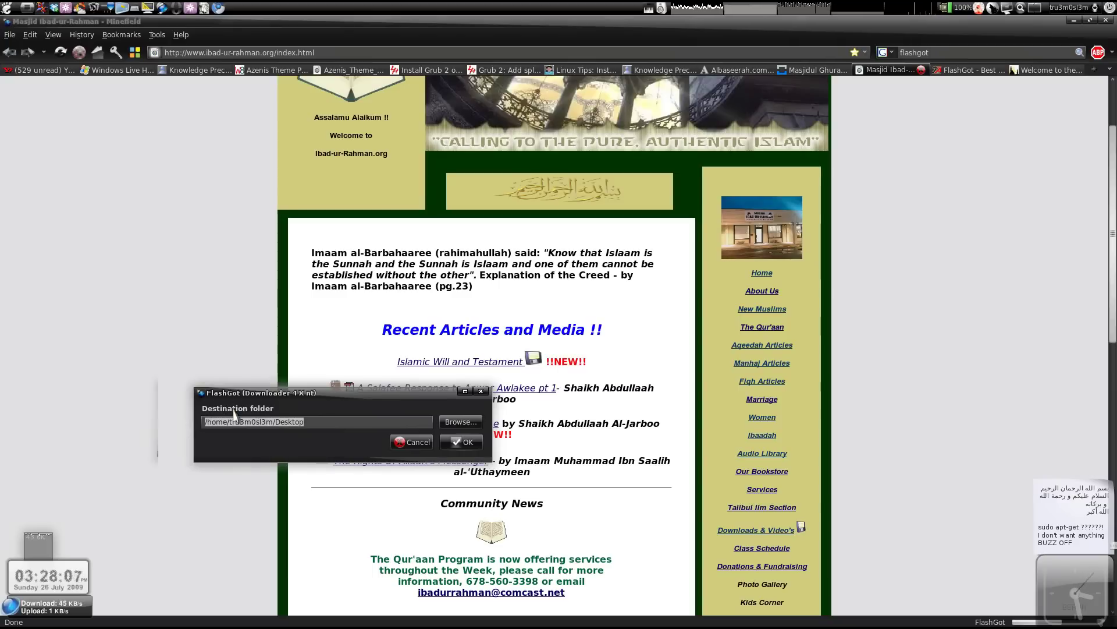
pyautogui.click(297, 422)
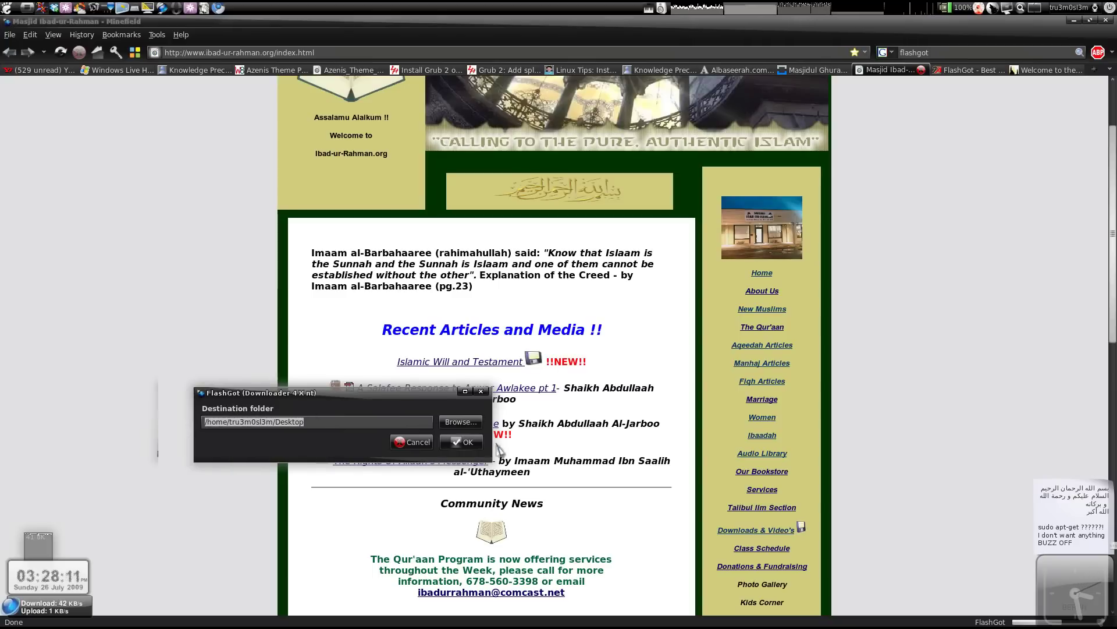
pyautogui.click(461, 442)
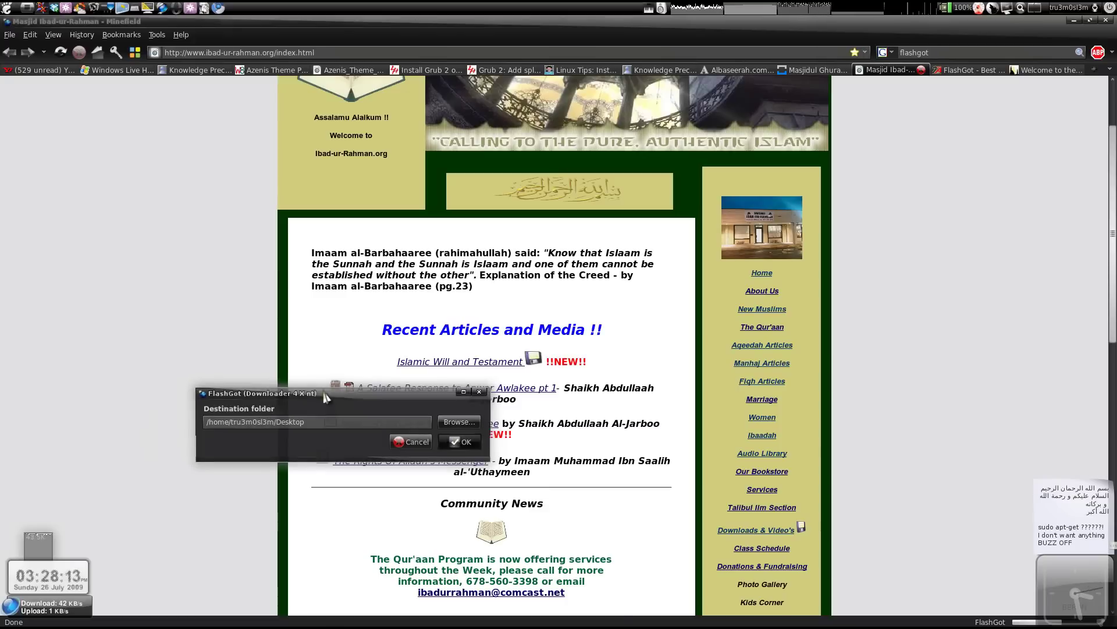
pyautogui.press('Escape')
pyautogui.scroll(-2, 420, 349)
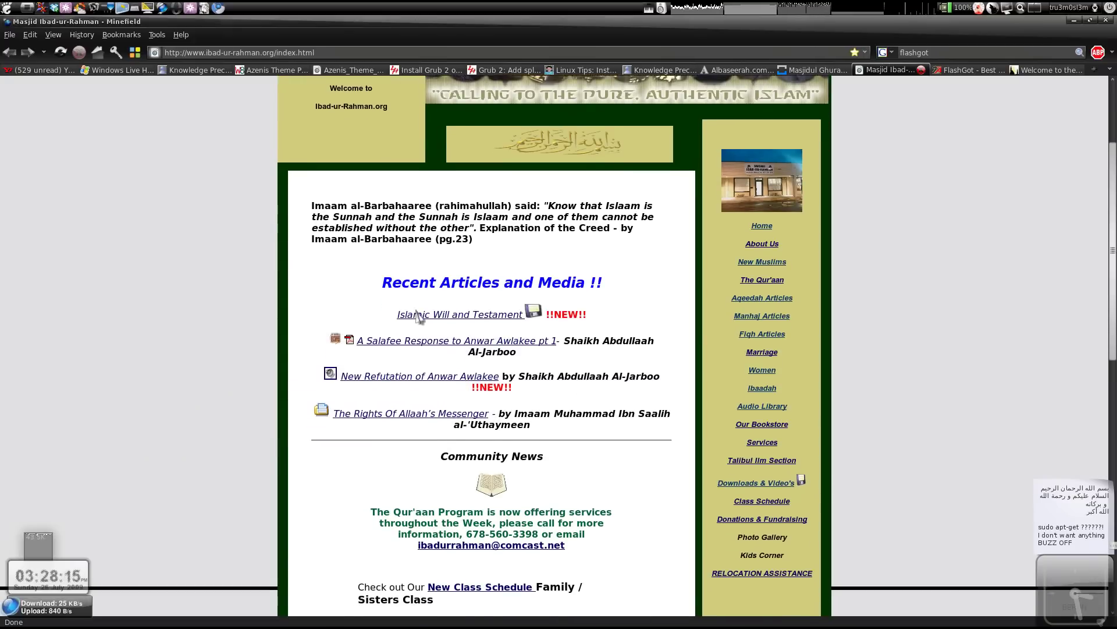
pyautogui.scroll(-3, 420, 319)
pyautogui.scroll(-2, 419, 318)
pyautogui.scroll(-2, 420, 318)
pyautogui.scroll(-2, 420, 319)
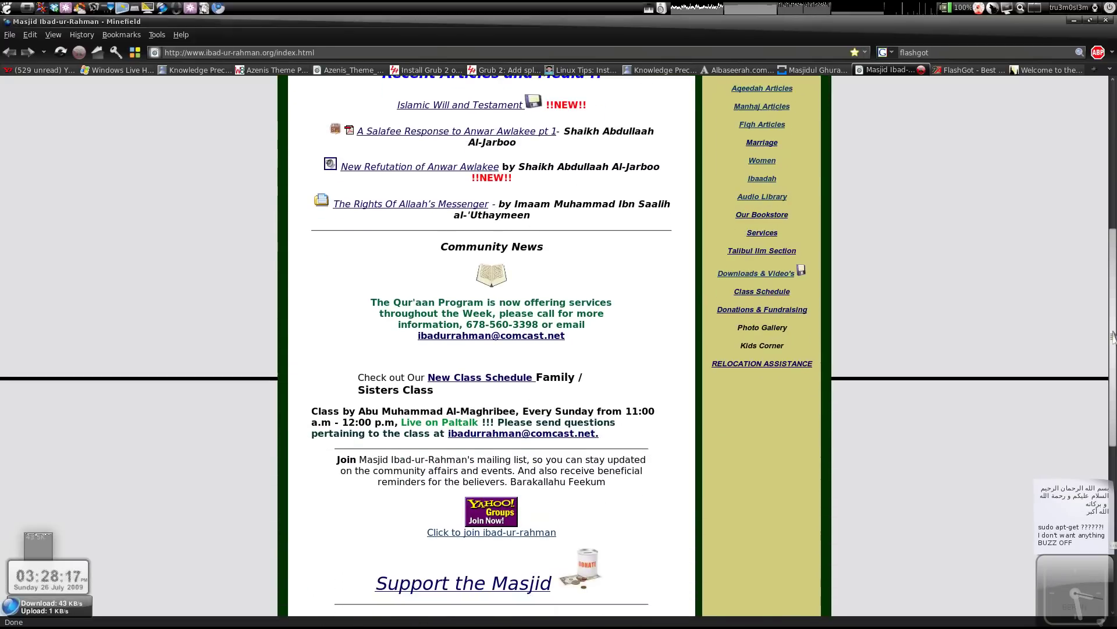
pyautogui.scroll(-2, 751, 376)
pyautogui.scroll(-1, 681, 385)
pyautogui.scroll(1, 659, 404)
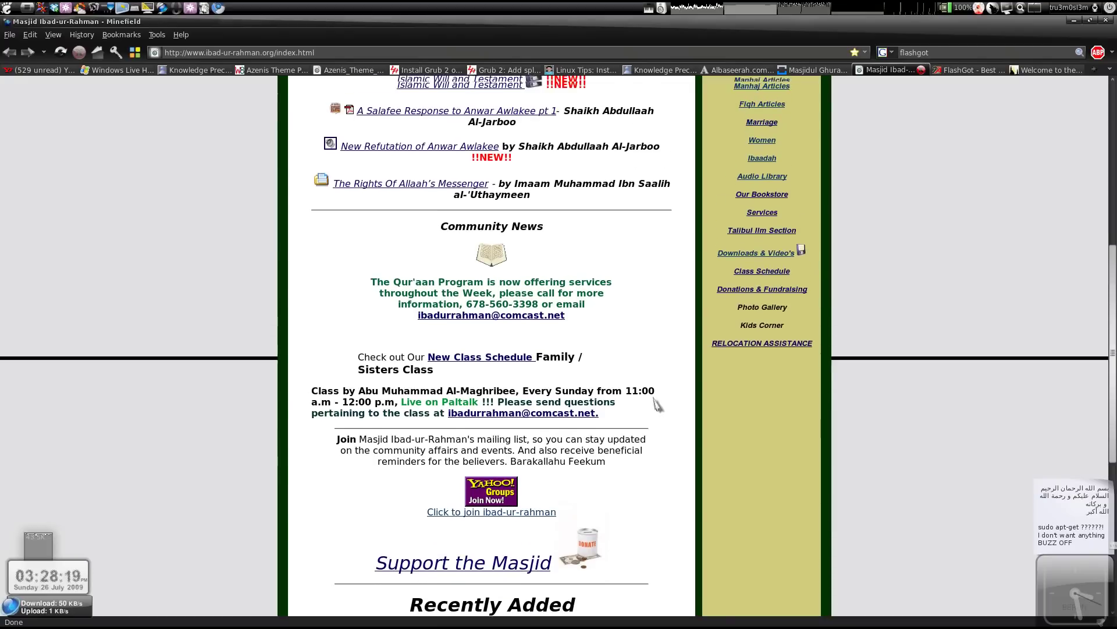
pyautogui.scroll(2, 658, 403)
pyautogui.scroll(1, 658, 403)
pyautogui.scroll(2, 659, 403)
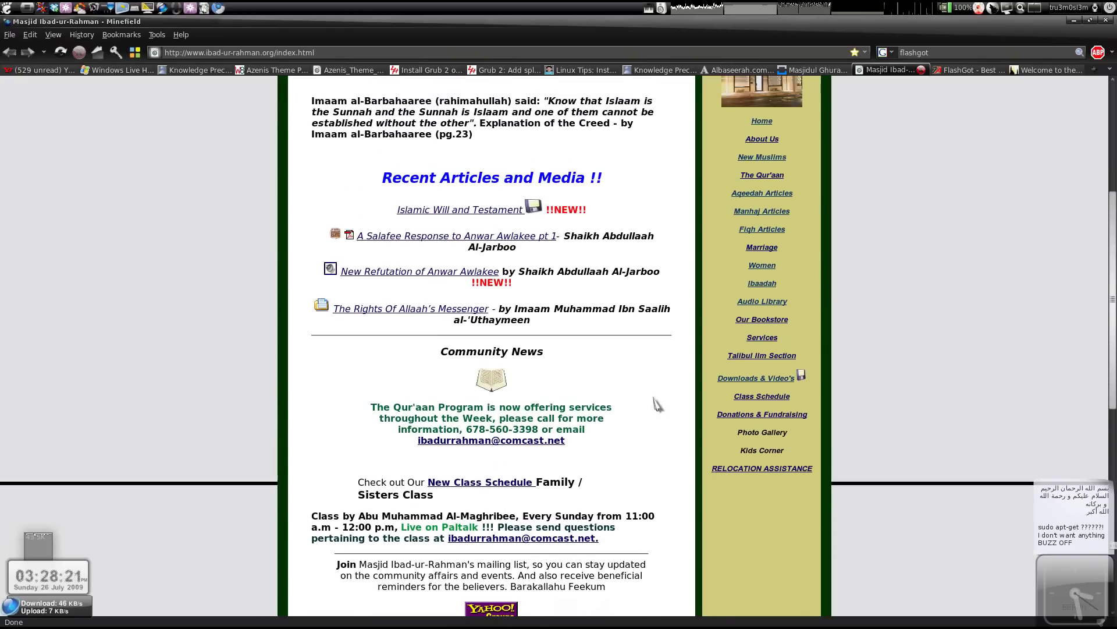
pyautogui.scroll(2, 659, 404)
pyautogui.scroll(1, 659, 404)
pyautogui.scroll(2, 658, 403)
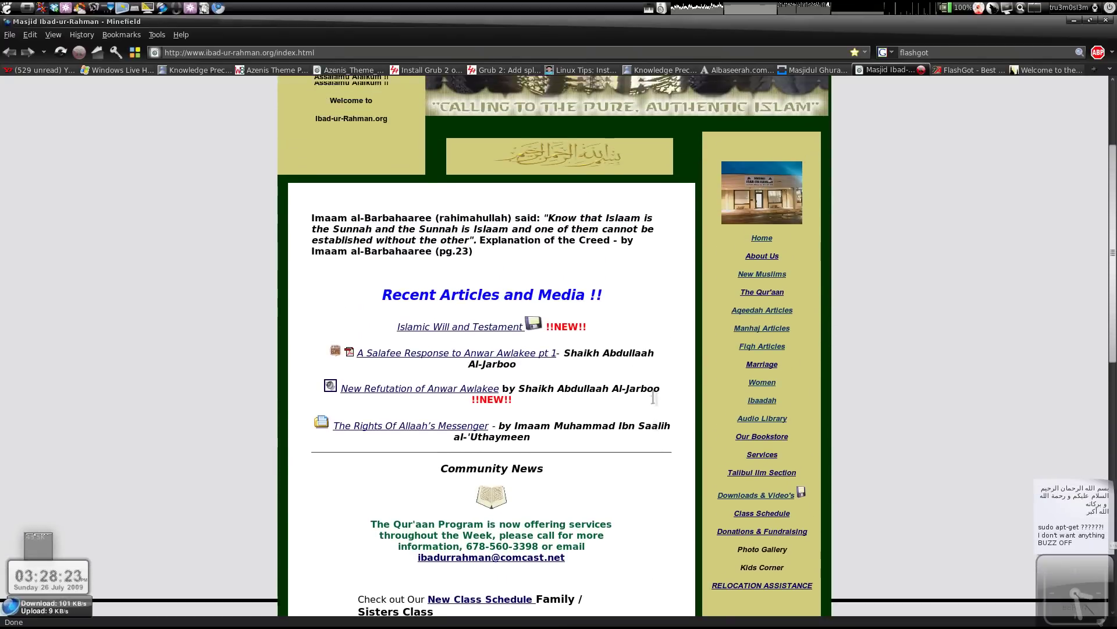
pyautogui.scroll(2, 659, 404)
pyautogui.scroll(2, 658, 403)
pyautogui.scroll(1, 659, 404)
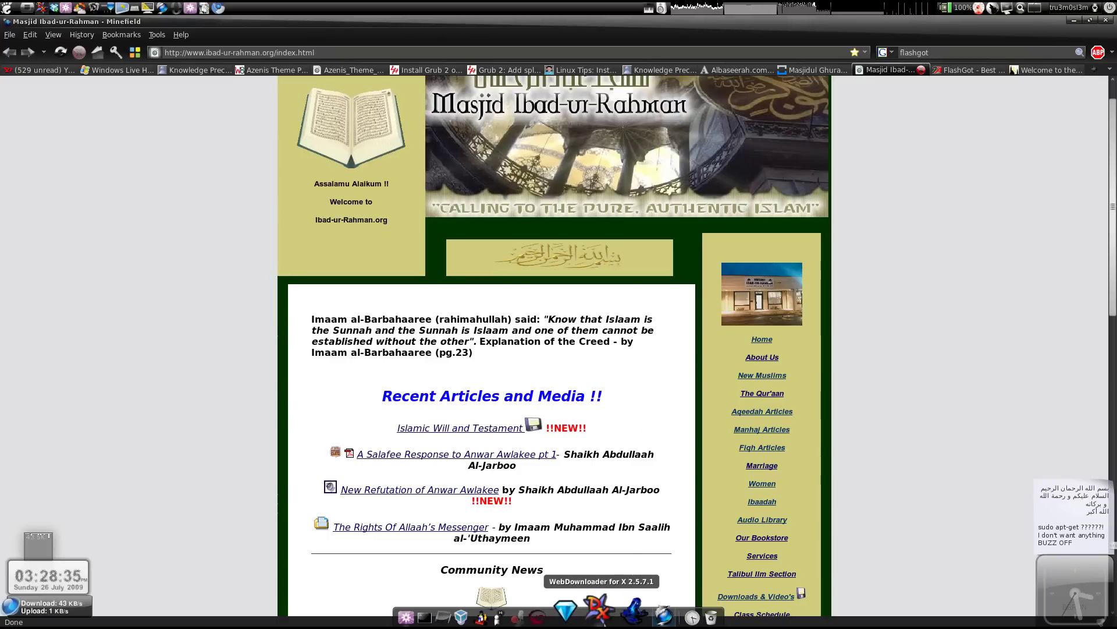
# Step: Bring up WebDownloader for X and check progress of Dawud Adib Intro to Islam 2.mp3
pyautogui.click(603, 615)
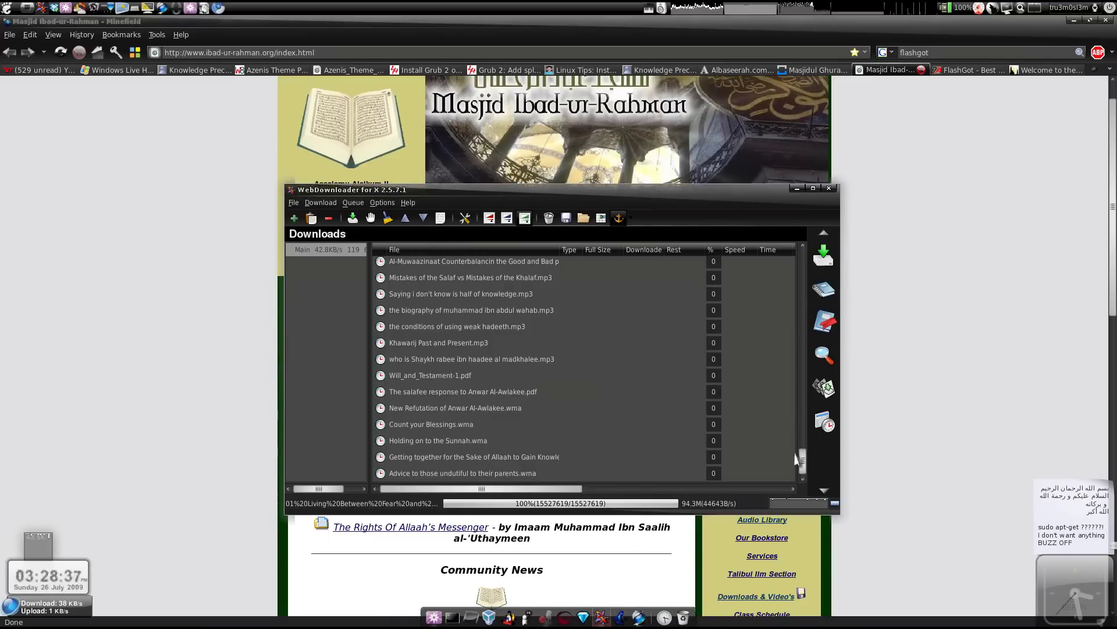
pyautogui.moveTo(803, 461); pyautogui.dragTo(802, 367)
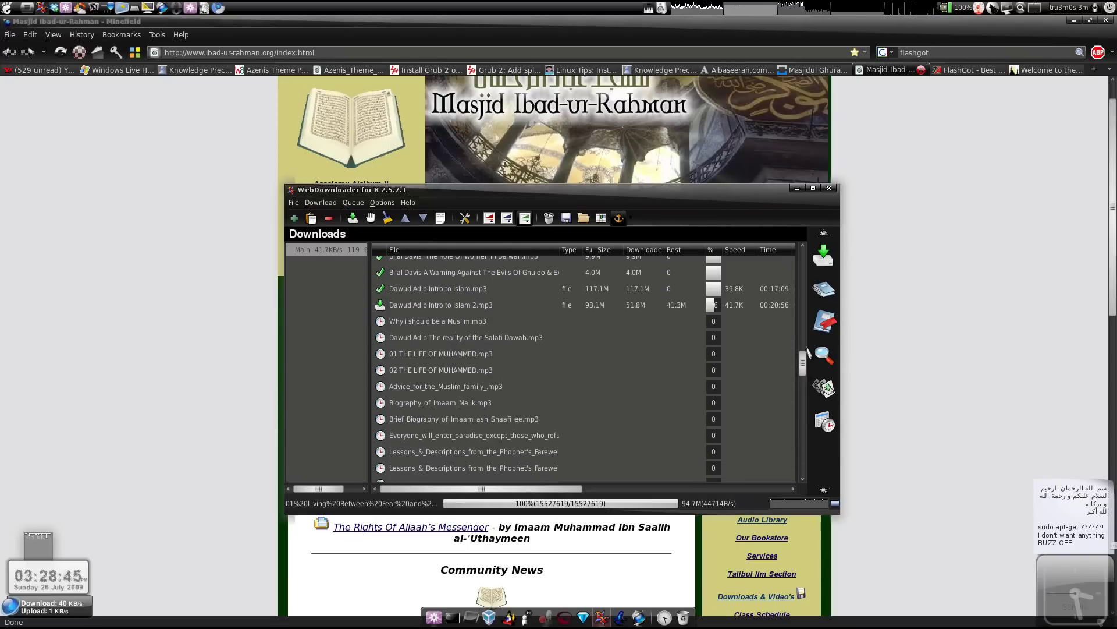
pyautogui.moveTo(803, 364); pyautogui.dragTo(806, 472)
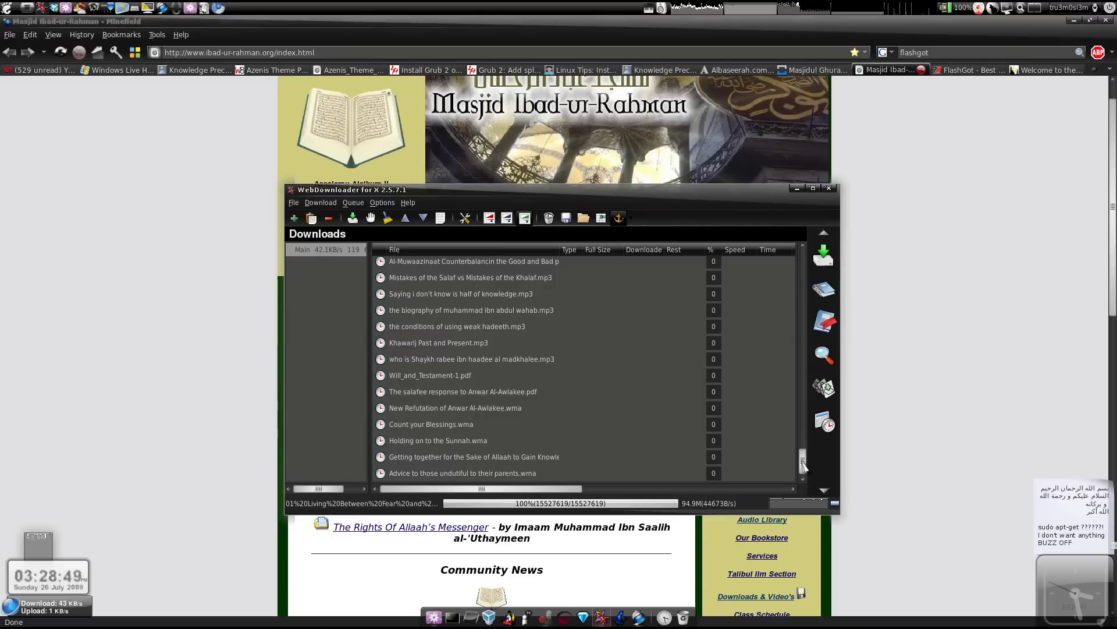
pyautogui.moveTo(412, 190); pyautogui.dragTo(344, 187)
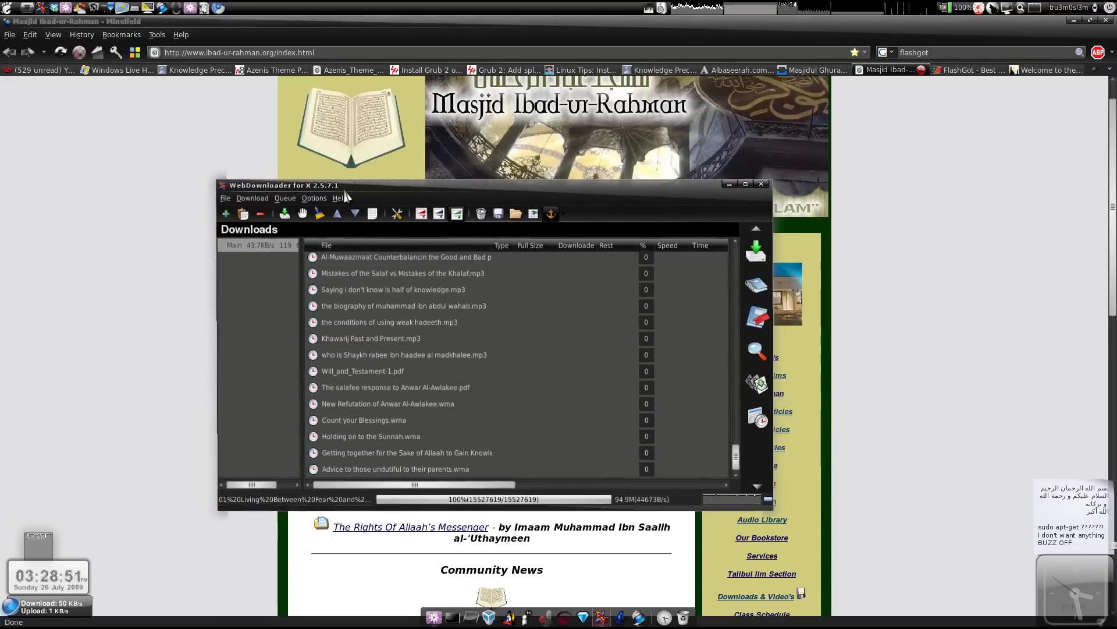
pyautogui.moveTo(736, 455)
pyautogui.mouseDown()
pyautogui.moveTo(736, 265)
pyautogui.moveTo(738, 359)
pyautogui.mouseUp()
pyautogui.click(659, 337)
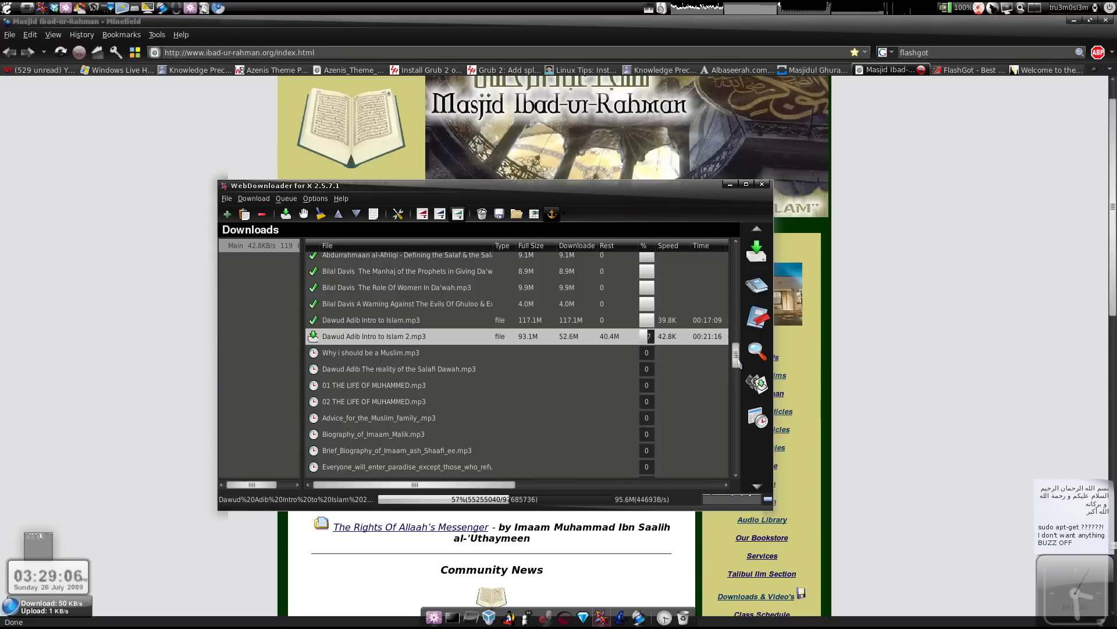
pyautogui.moveTo(736, 354)
pyautogui.mouseDown()
pyautogui.moveTo(737, 319)
pyautogui.moveTo(734, 459)
pyautogui.mouseUp()
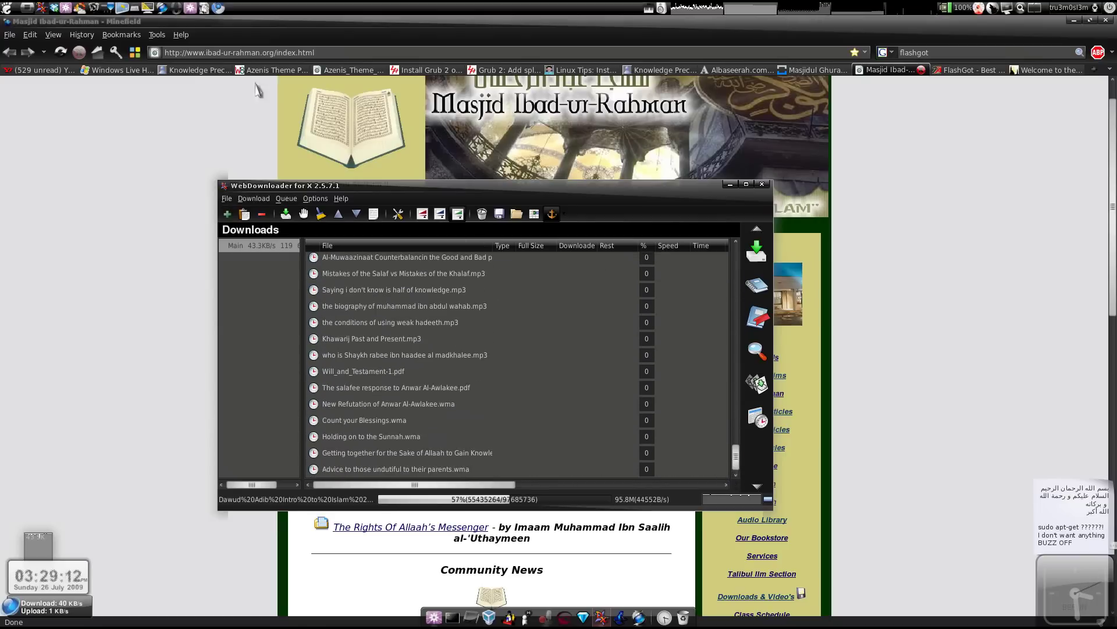